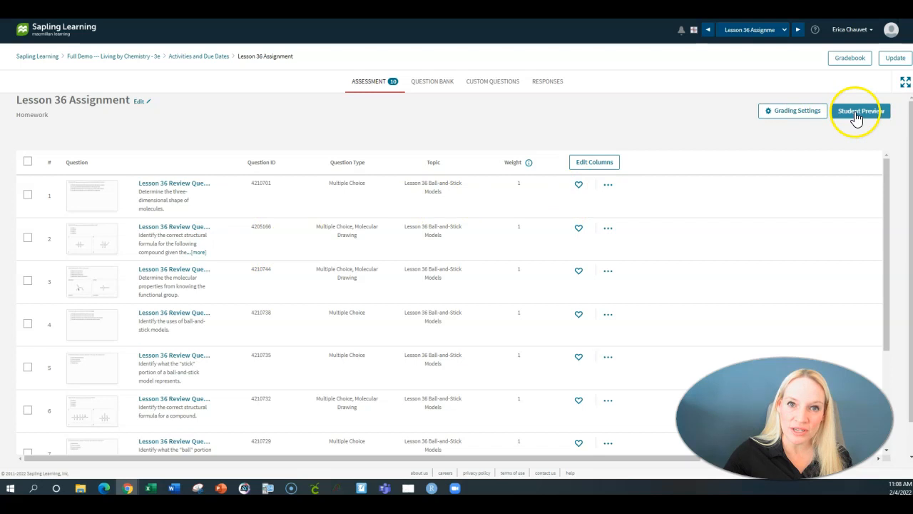
Step: Preview Lesson 36 Assignment as a student, and return to its assessment question list
click(856, 112)
click(538, 303)
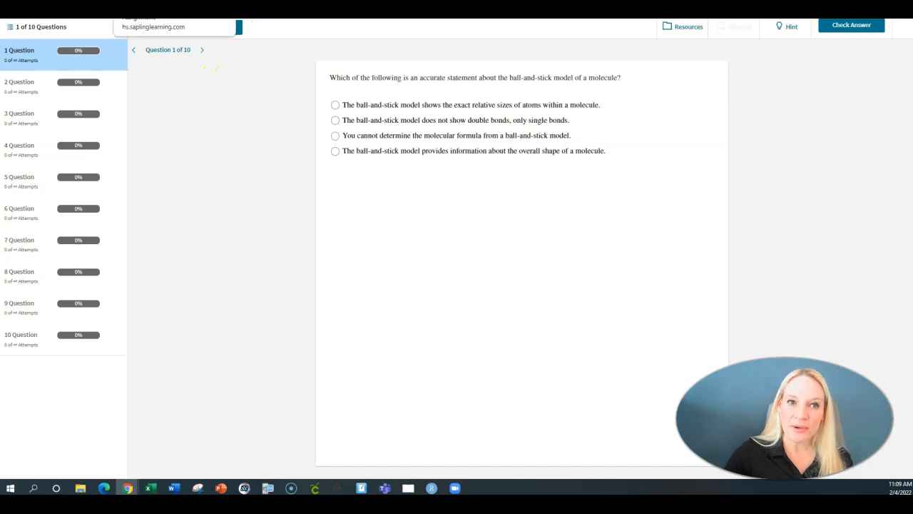
click(224, 7)
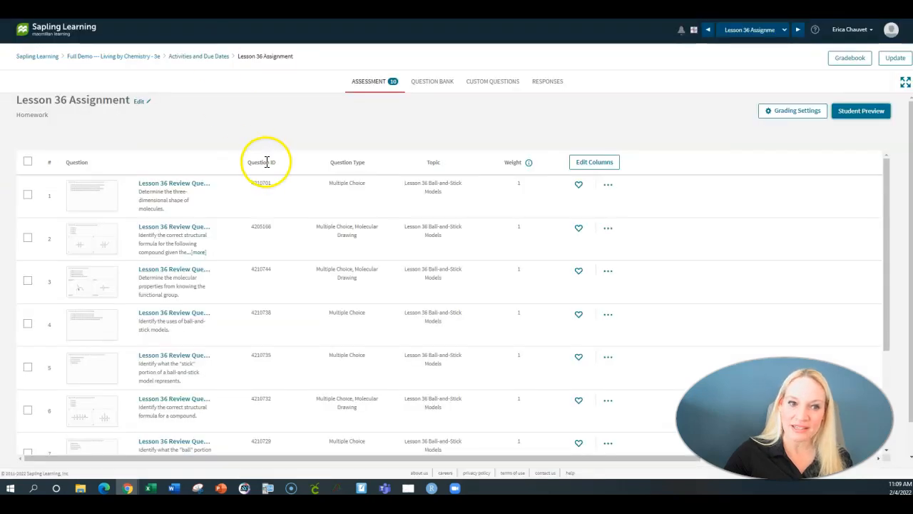
click(296, 291)
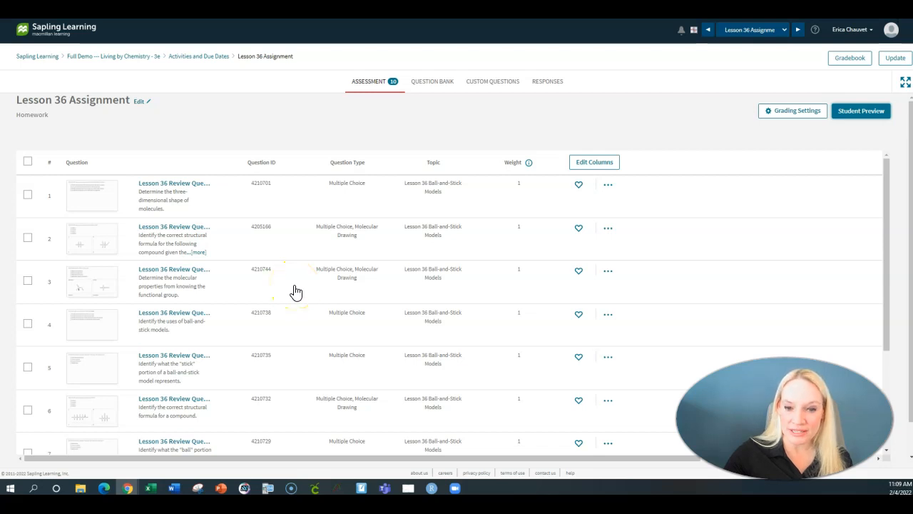
Step: Review the solution and Incorrect Feedback - 2 of Lesson 36 Review Question 1, and select that question in the list
click(165, 183)
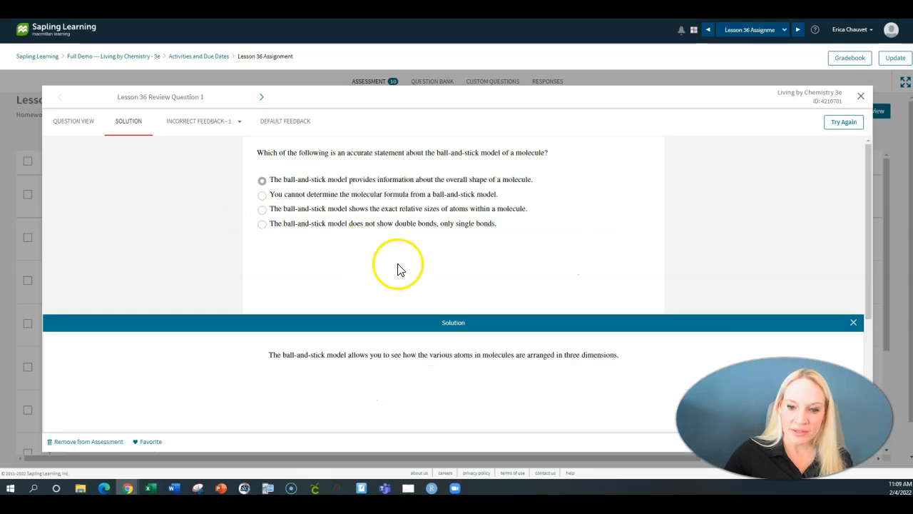
click(184, 123)
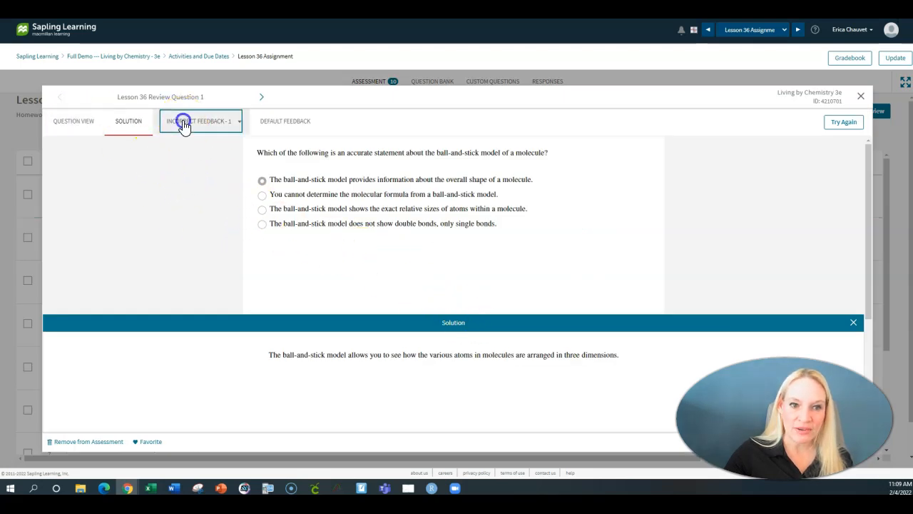
click(200, 147)
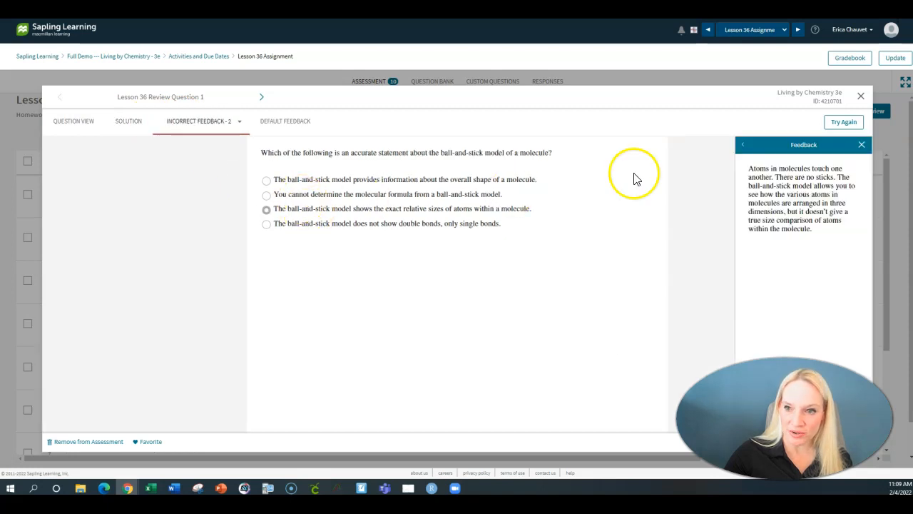
click(861, 97)
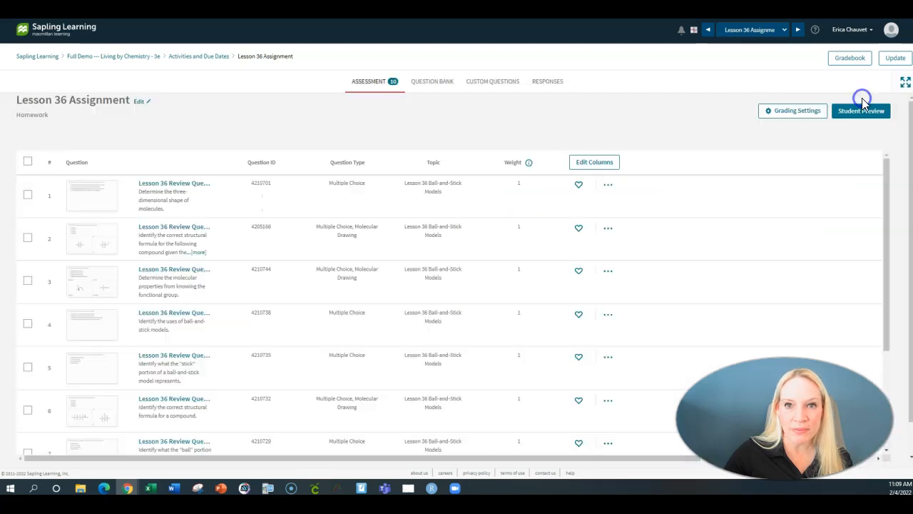
click(27, 195)
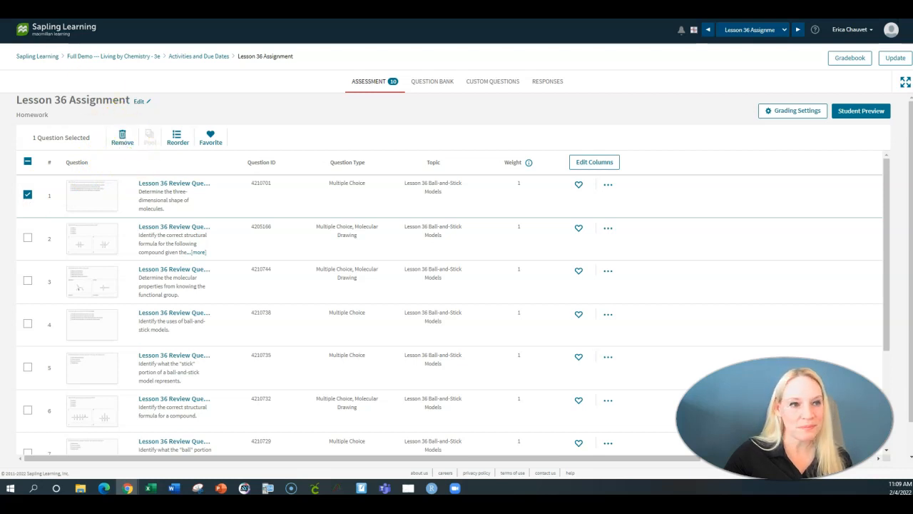
Step: Open Unit 2 Assignment (Book-Based MCQs) from the Unit 2 Review section of the course page
click(134, 56)
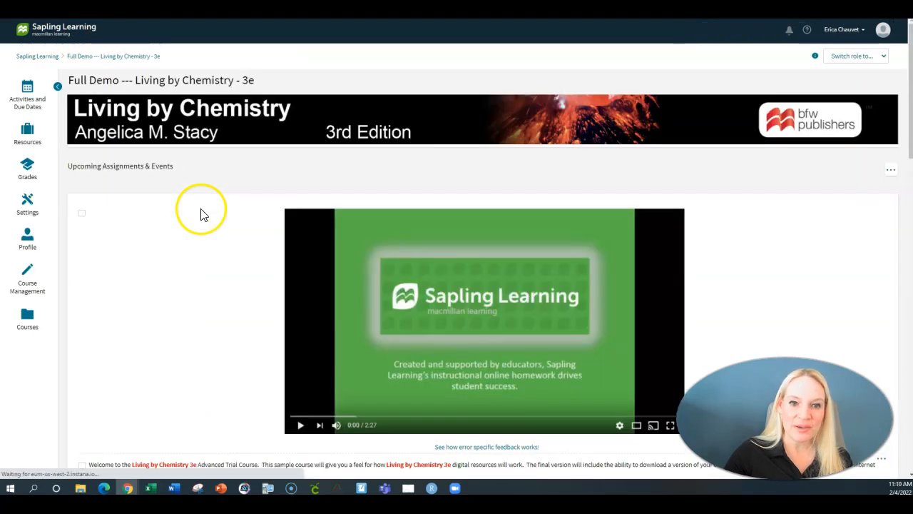
scroll(203, 213, down, 10)
scroll(207, 213, down, 5)
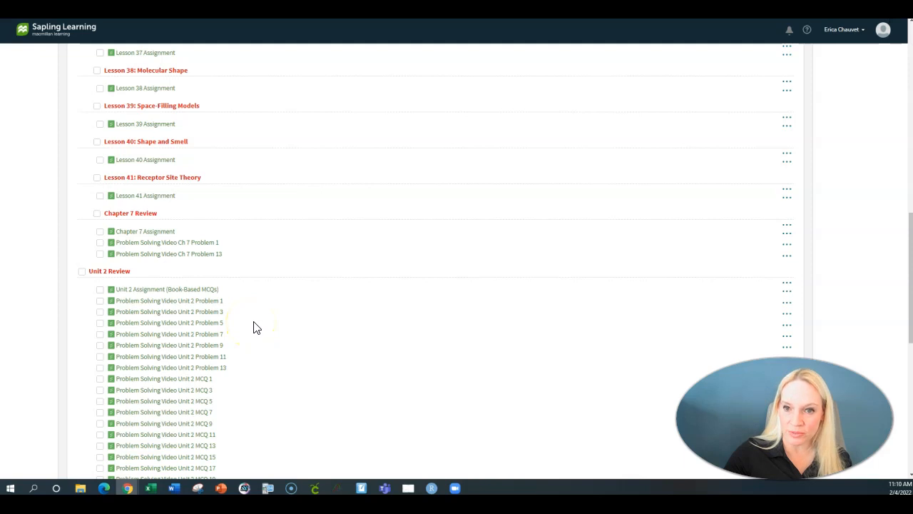
click(158, 290)
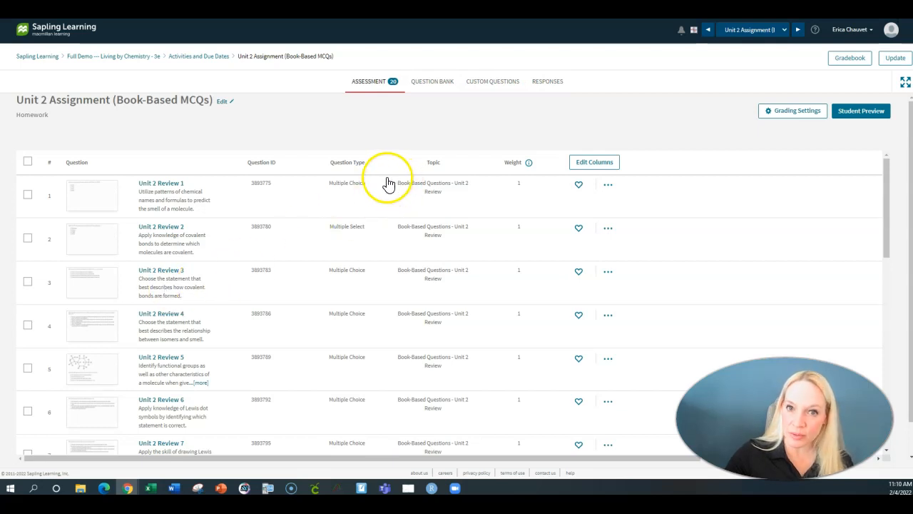
Step: Browse the question bank to Lesson 37 Electron Domains under Chapter 7 Building Molecules, and select its first question
click(433, 85)
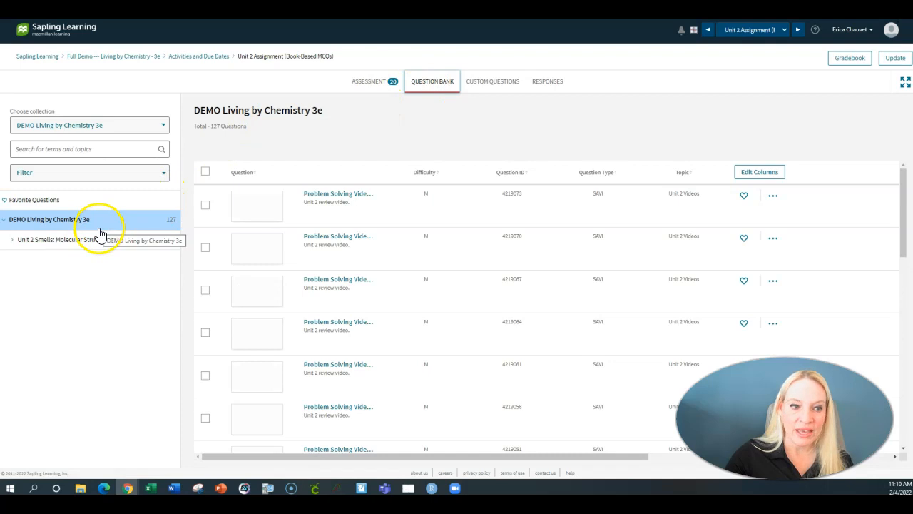
click(18, 241)
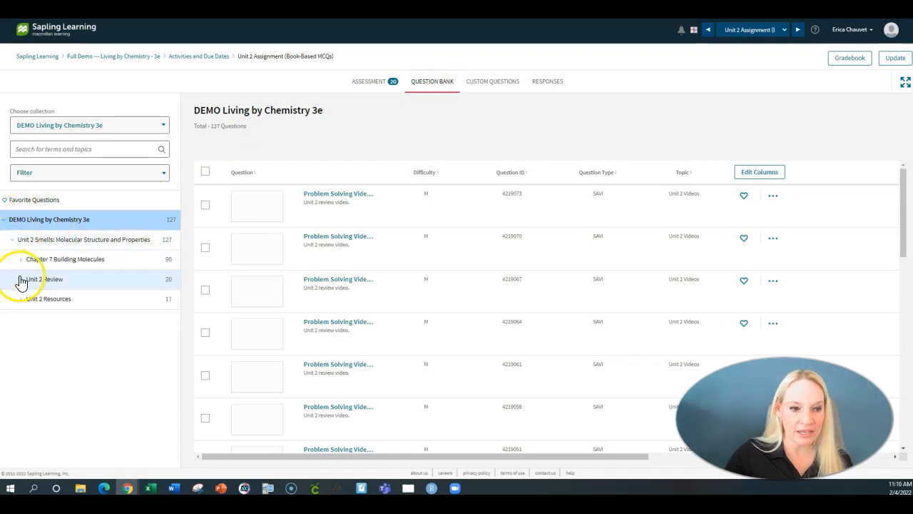
click(21, 260)
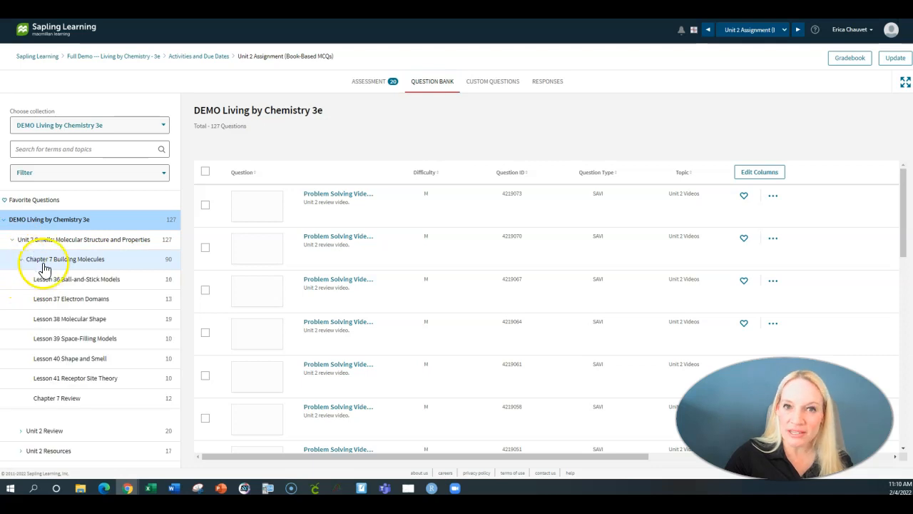
click(57, 300)
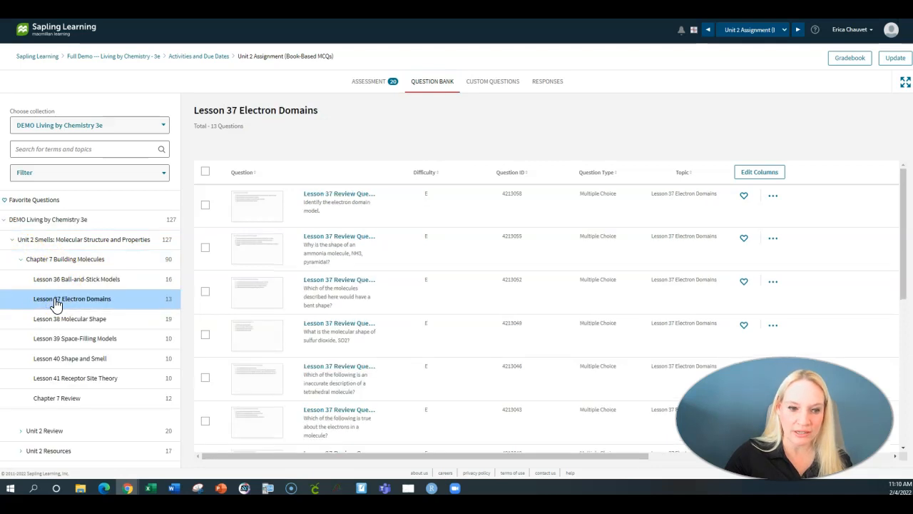
click(206, 205)
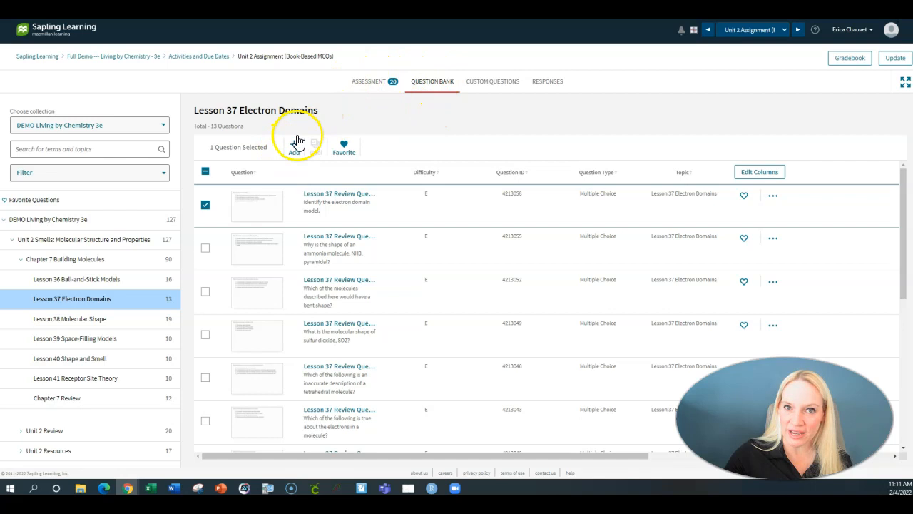
Step: Return to the course page and view the activity types that can be added to the Unit 2: Smells section
click(145, 57)
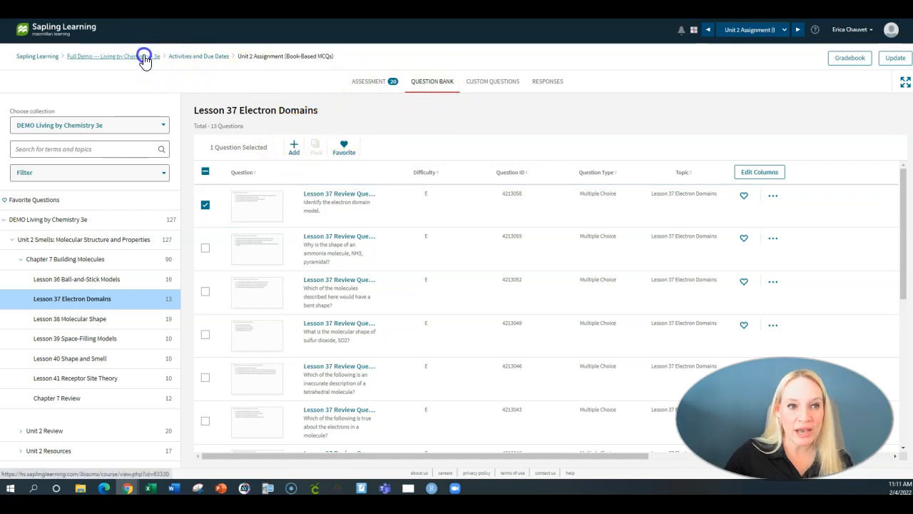
scroll(175, 183, down, 1)
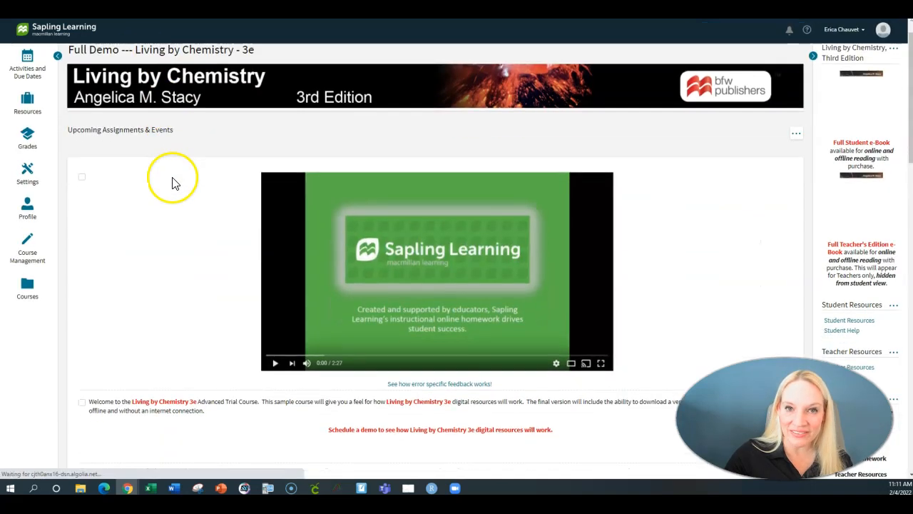
scroll(175, 184, down, 4)
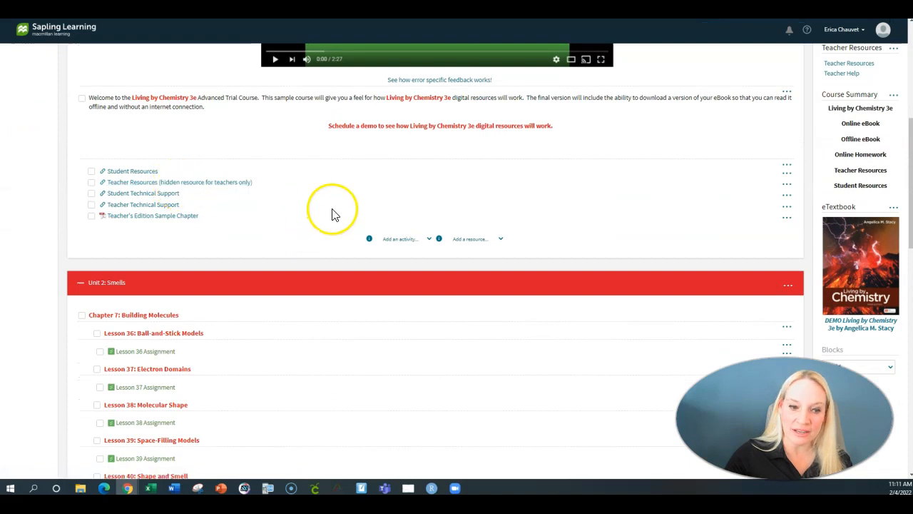
scroll(335, 221, down, 10)
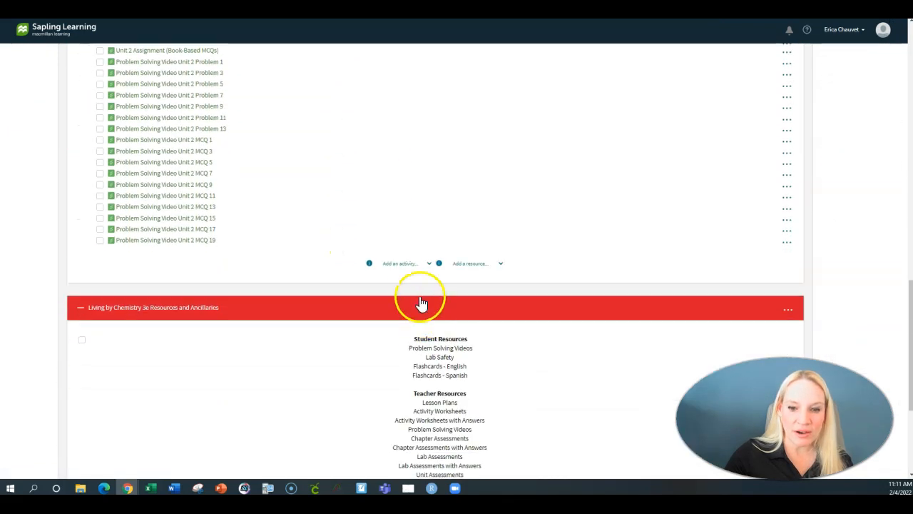
click(418, 265)
click(409, 277)
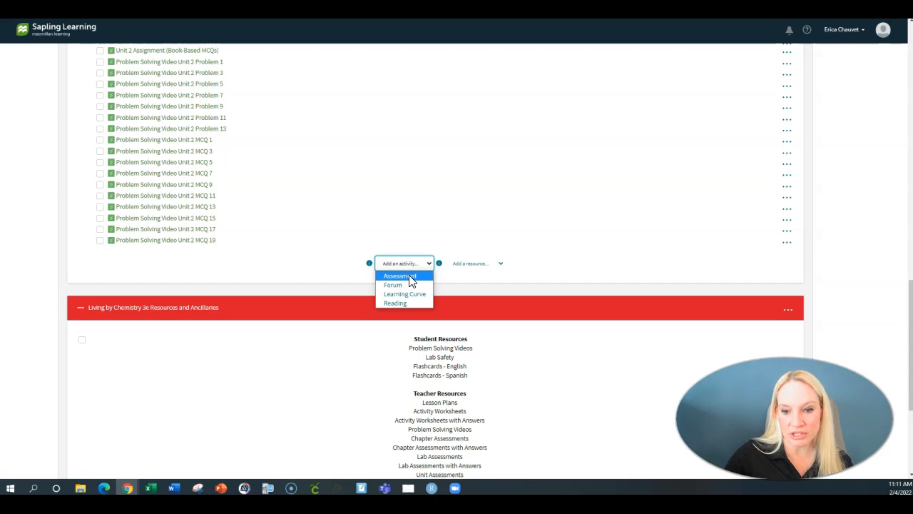
click(423, 230)
Step: Open the course's Activities and Due Dates page and check the grading policy setting of Lesson 36 Assignment
scroll(423, 230, up, 4)
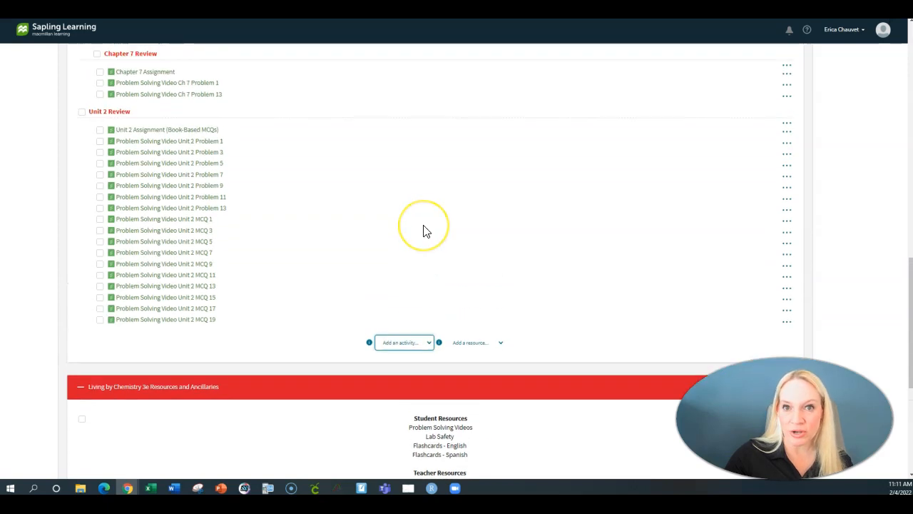
scroll(424, 231, up, 5)
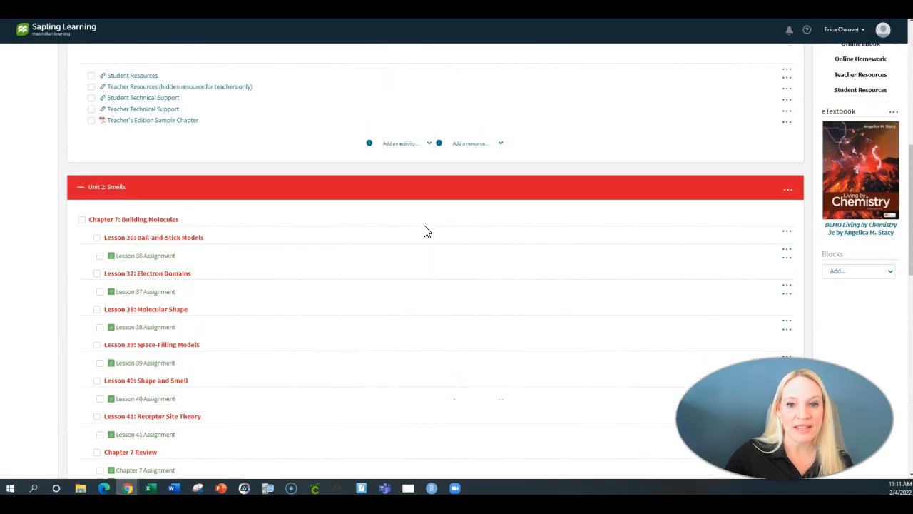
scroll(424, 231, up, 3)
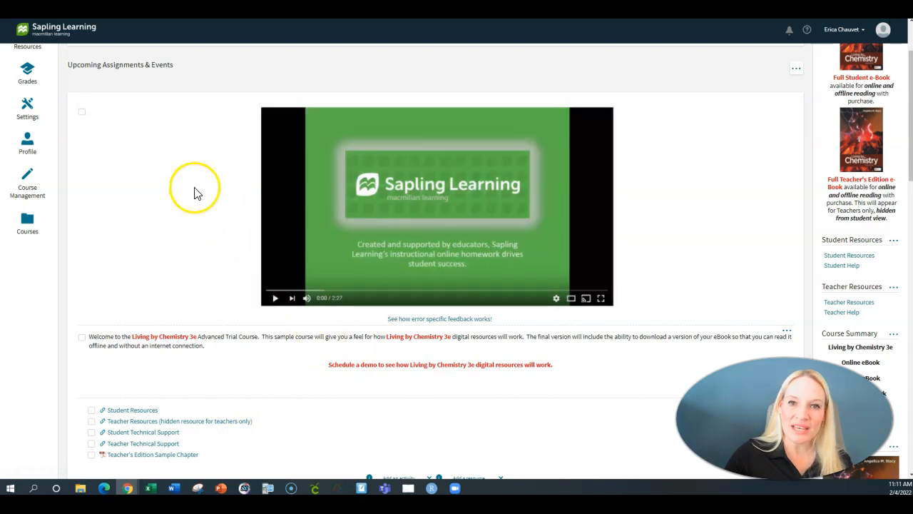
scroll(196, 194, up, 2)
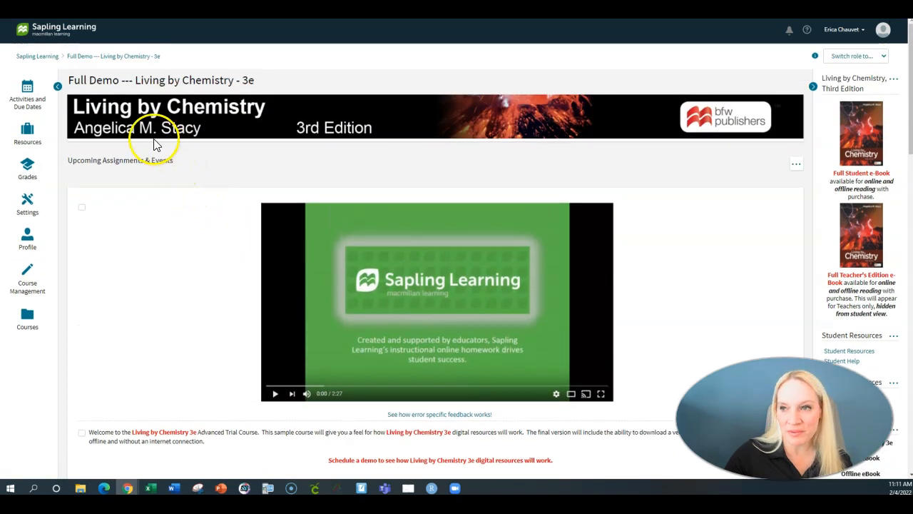
click(28, 99)
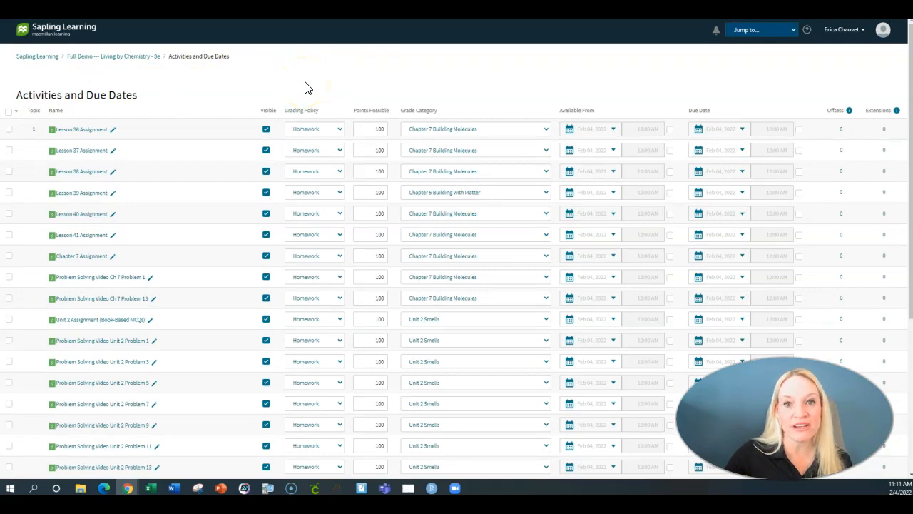
click(340, 132)
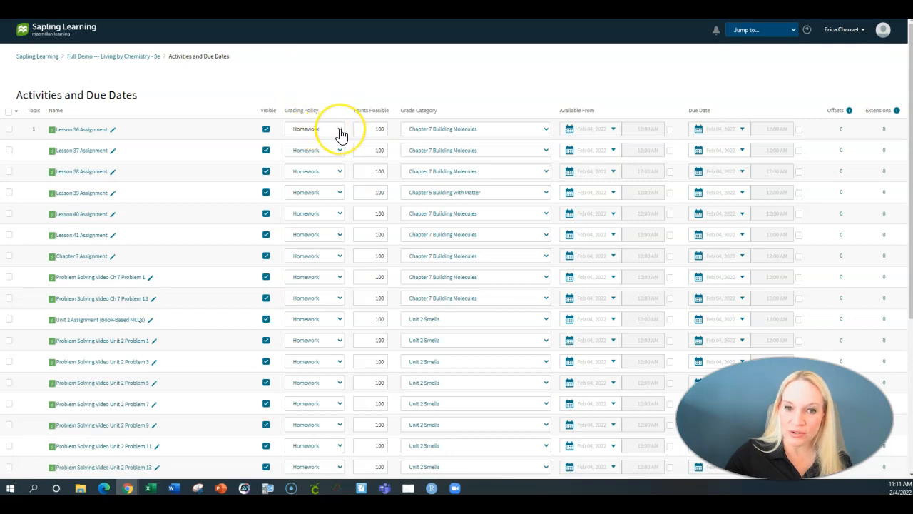
click(380, 127)
Step: Make Lesson 36 Assignment available from Feb 4, 2022 and due Feb 11, 2022, and check its listing on the course page
click(670, 129)
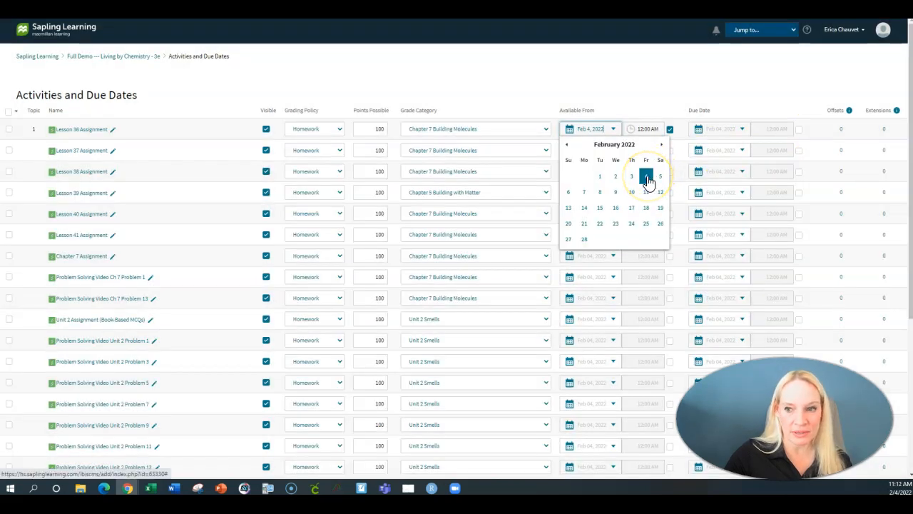
click(647, 178)
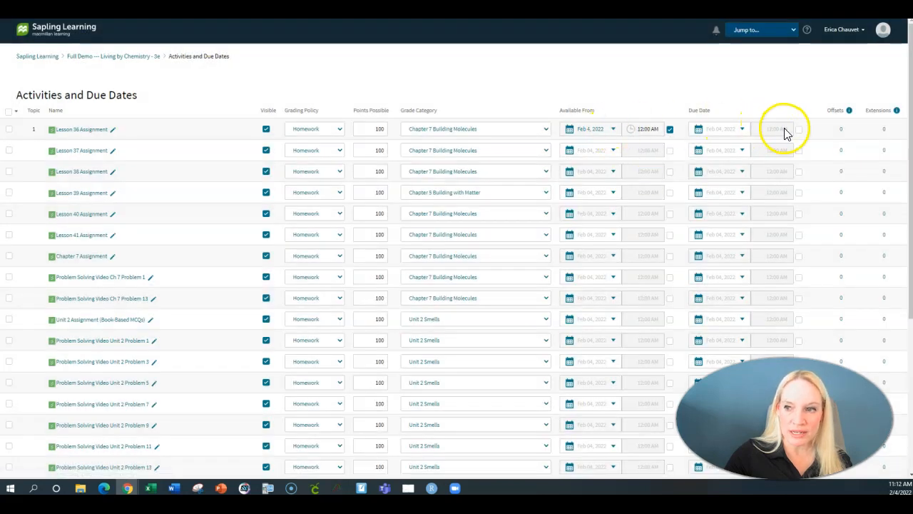
click(799, 129)
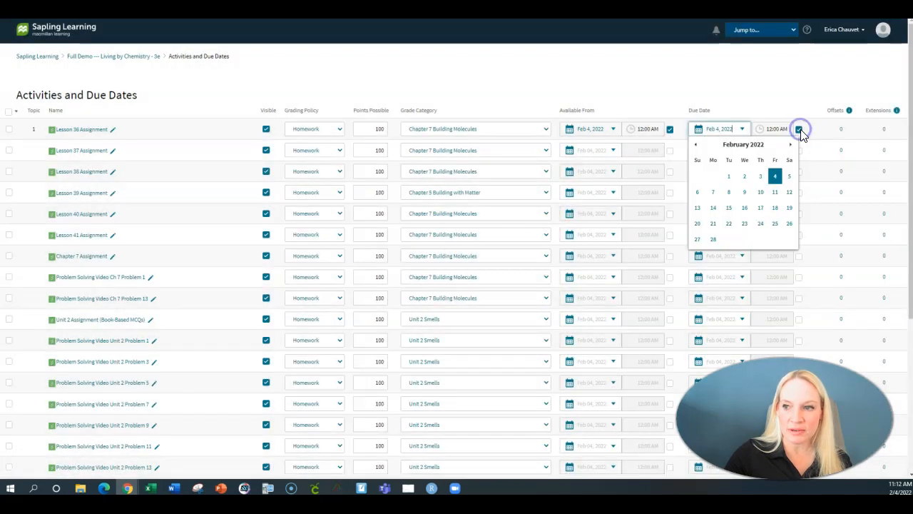
click(775, 193)
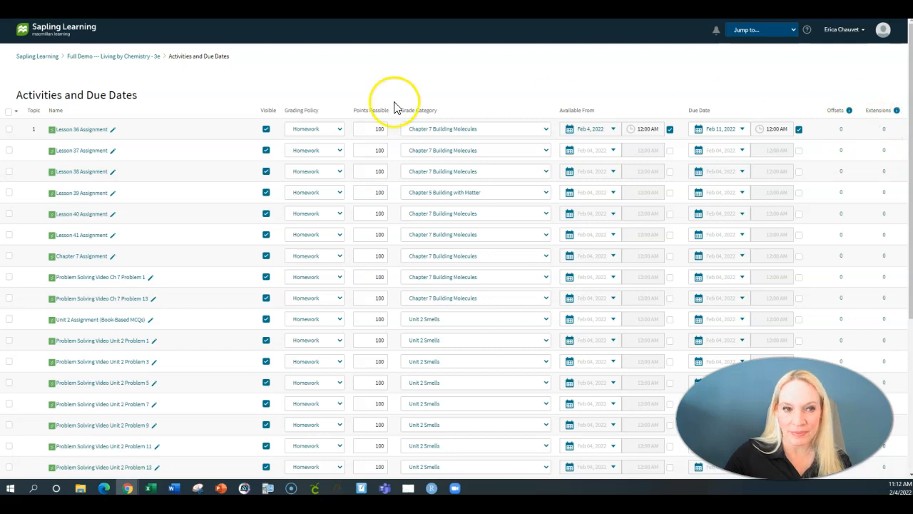
click(86, 59)
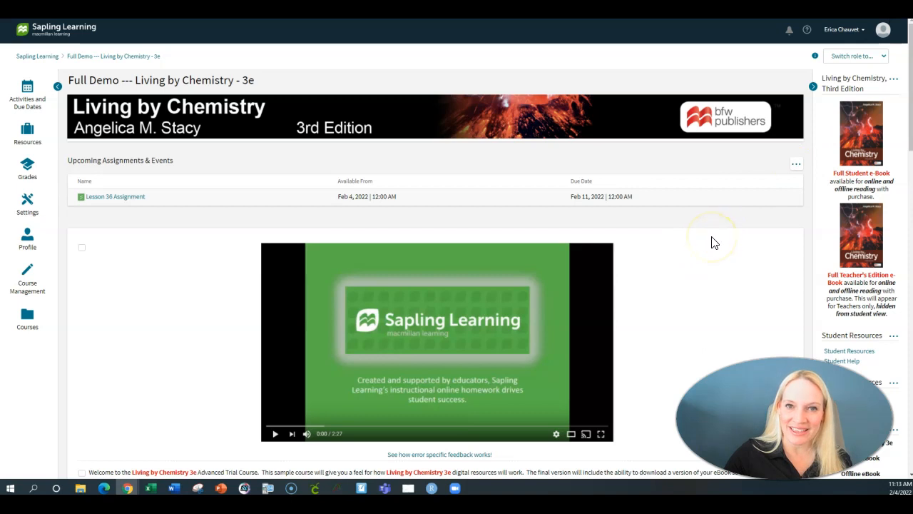
scroll(707, 241, down, 3)
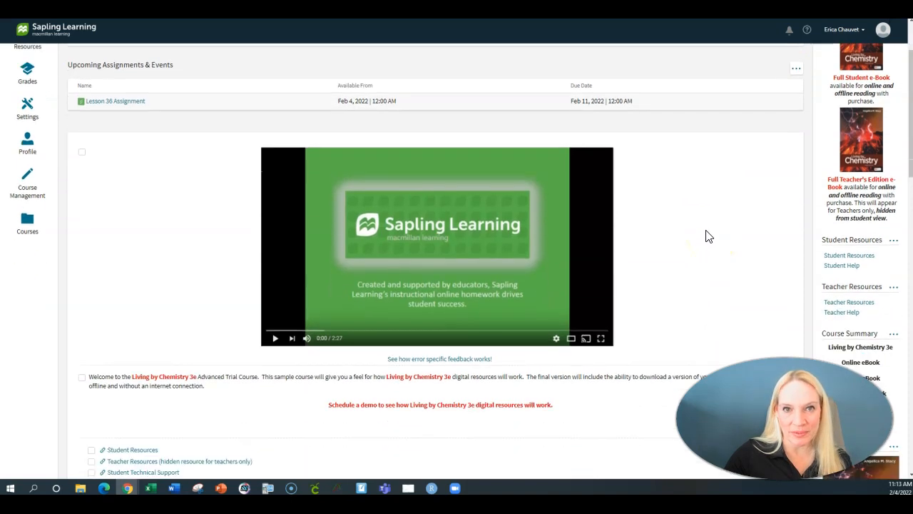